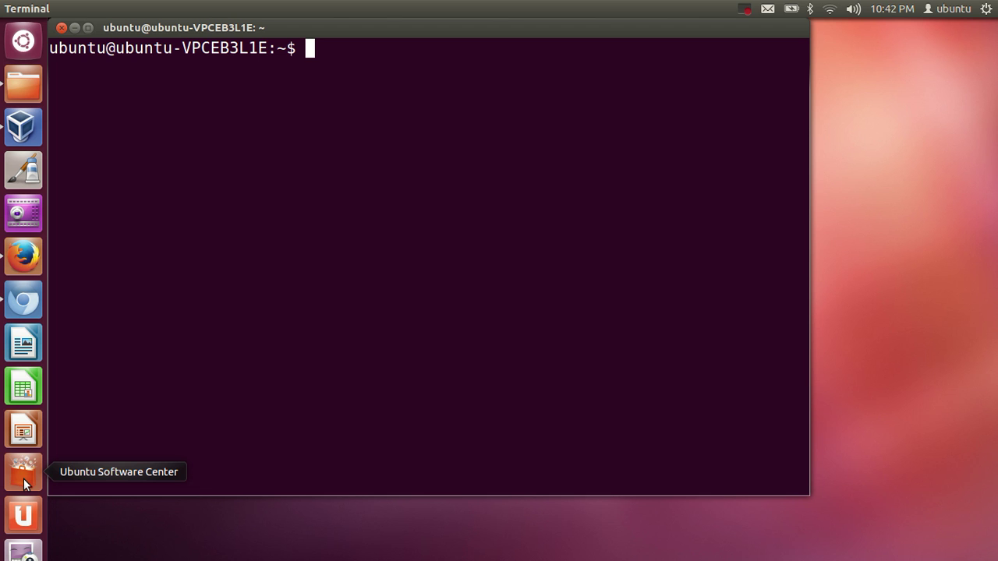
Step: Find arduino in Software Center and view Arduino IDE details: free, version 1:1.0+dfsg-9, 64.6 MB
{"action": "left_click", "coordinate": [23, 479]}
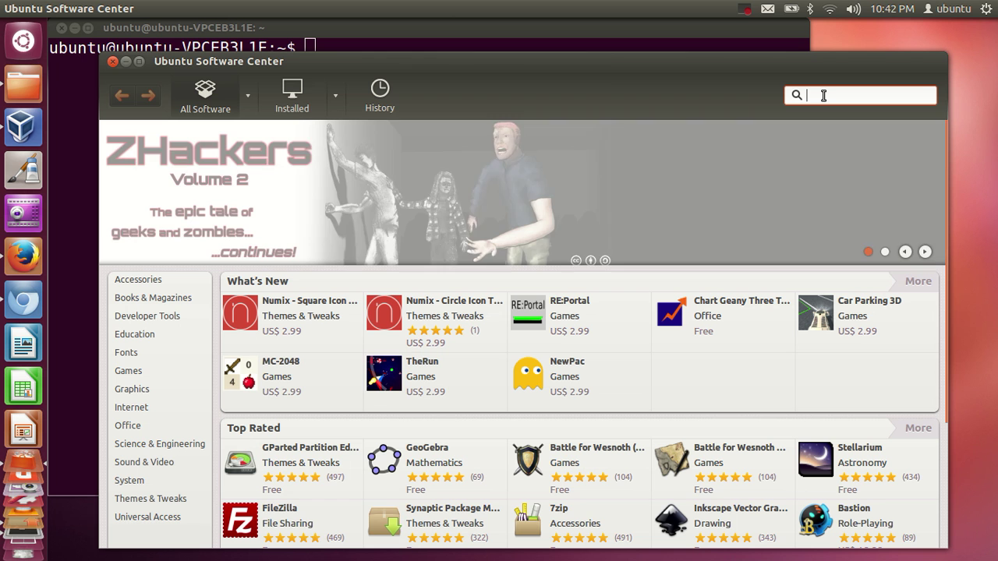
{"action": "type", "text": "ar"}
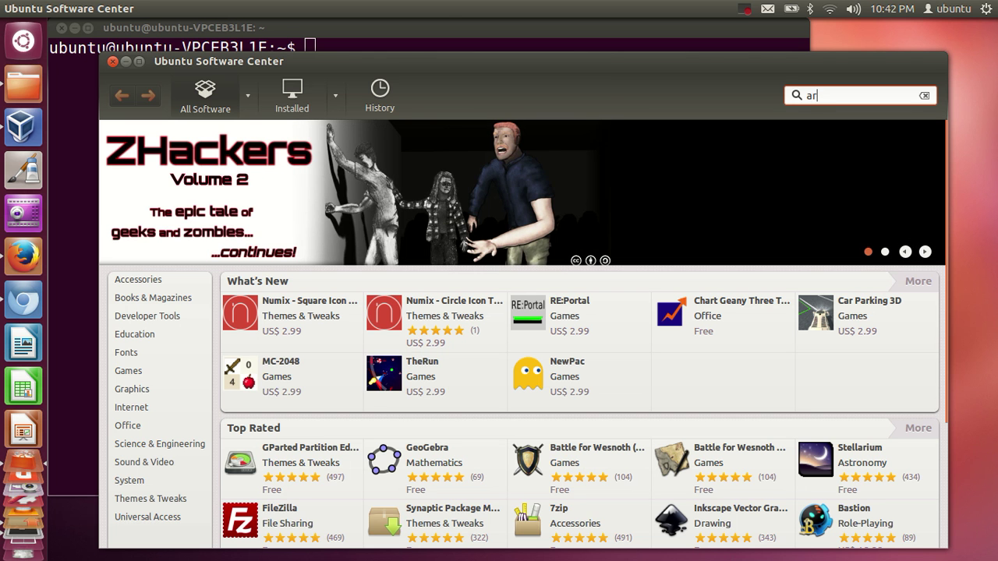
{"action": "type", "text": "duino"}
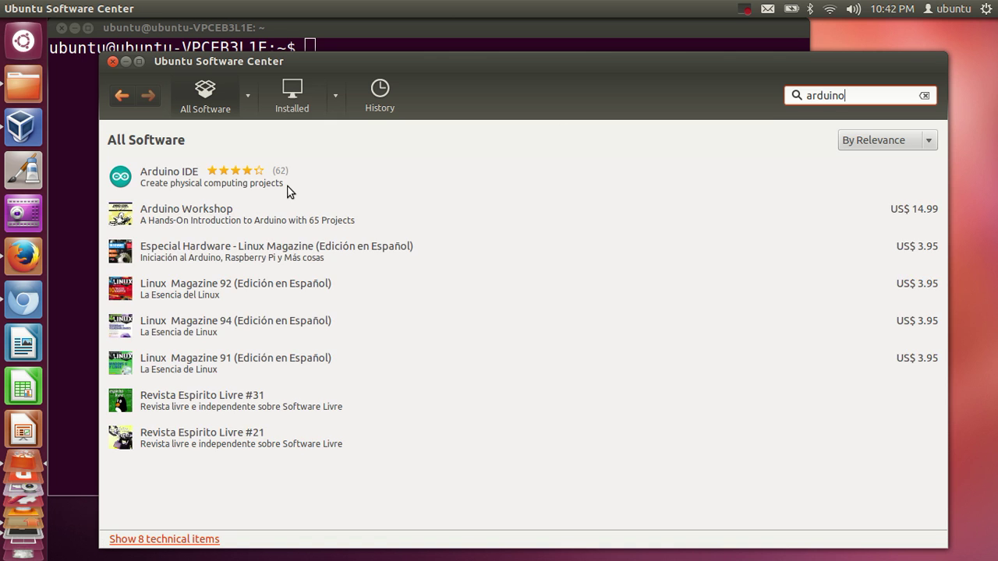
{"action": "left_click", "coordinate": [250, 188]}
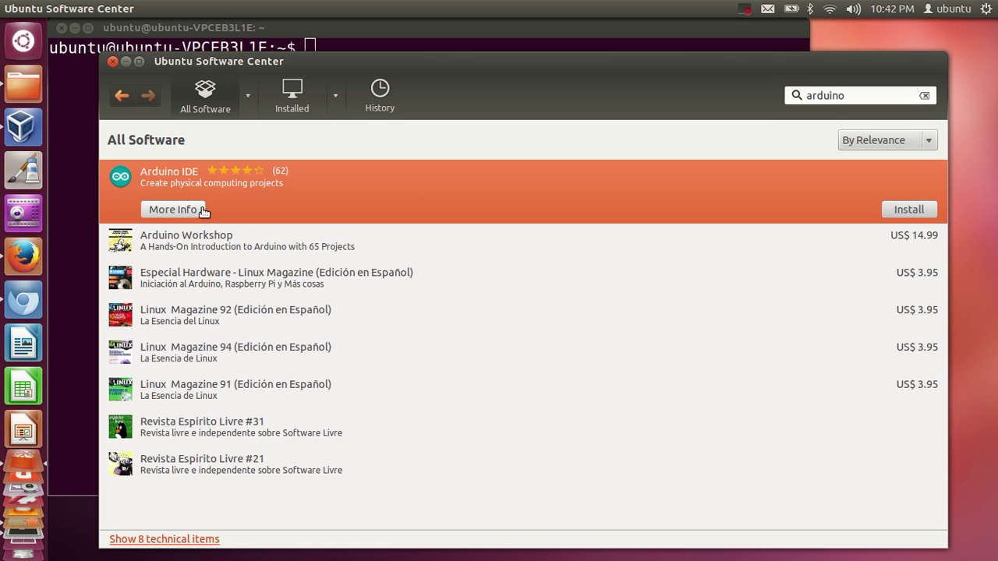
{"action": "left_click", "coordinate": [150, 214]}
{"action": "left_click", "coordinate": [154, 212]}
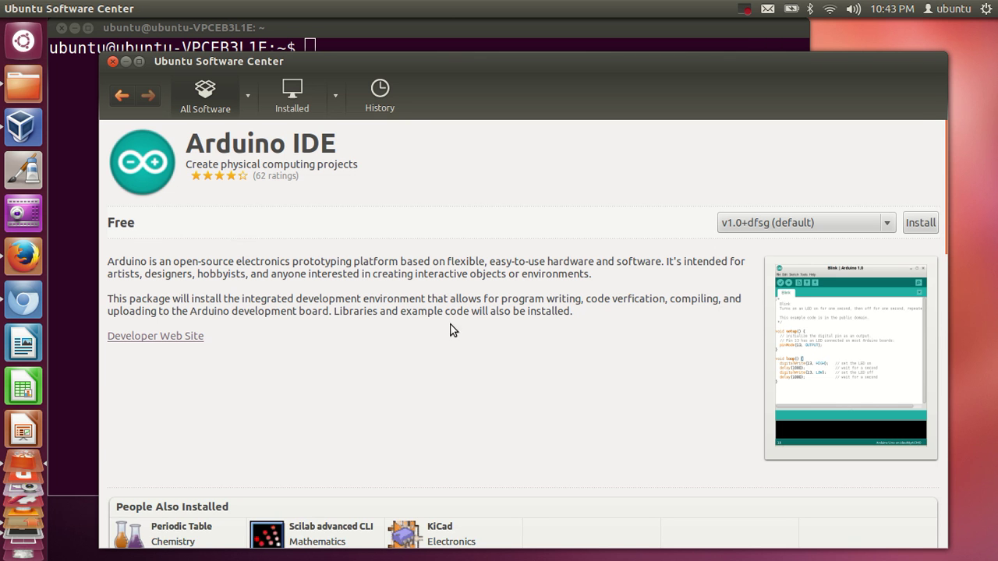
{"action": "scroll", "coordinate": [444, 313], "scroll_direction": "down", "scroll_amount": 5}
{"action": "scroll", "coordinate": [455, 282], "scroll_direction": "up", "scroll_amount": 2}
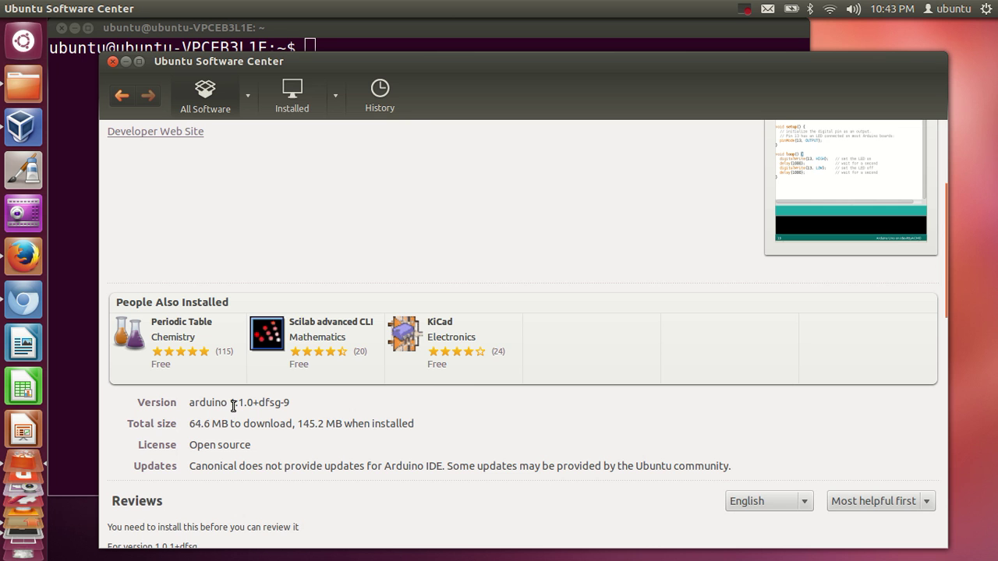
{"action": "scroll", "coordinate": [535, 395], "scroll_direction": "up", "scroll_amount": 5}
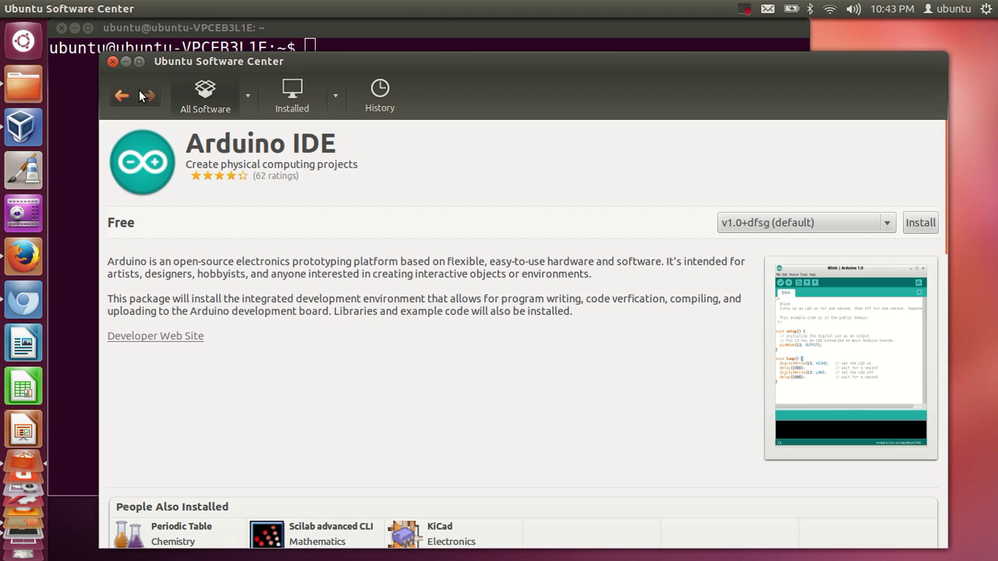
Step: Minimize the Ubuntu Software Center window, then close it
{"action": "left_click", "coordinate": [127, 62]}
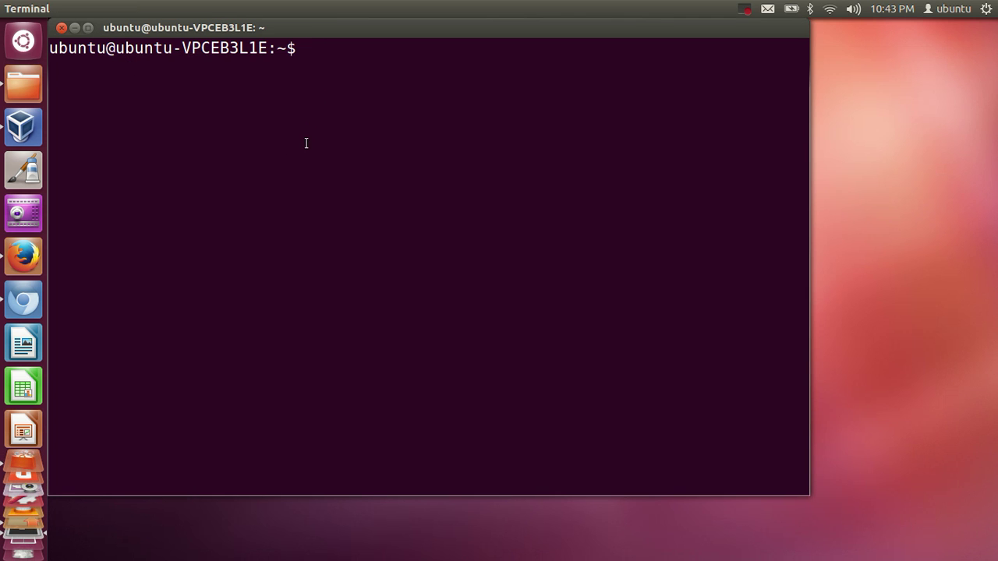
{"action": "left_click", "coordinate": [23, 470]}
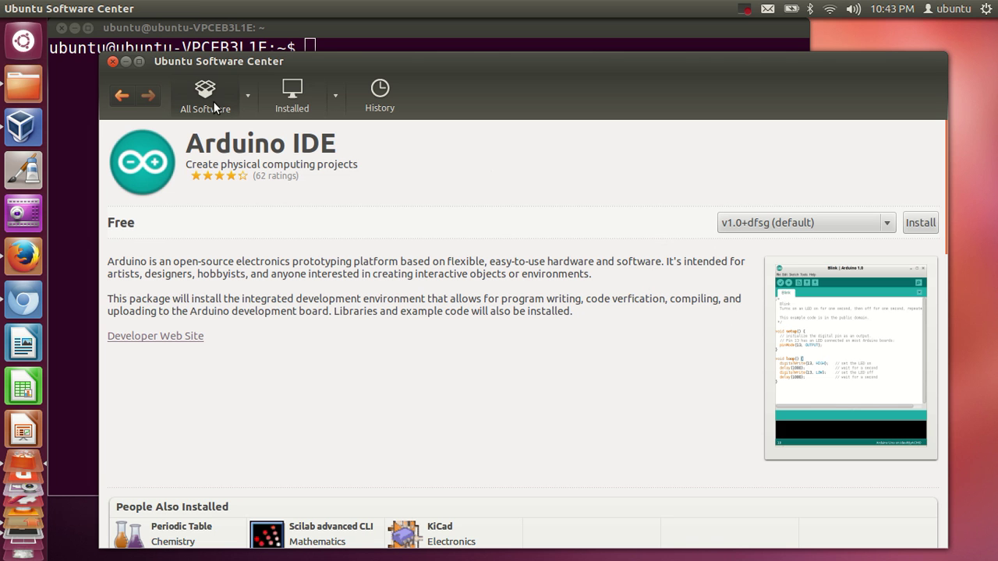
{"action": "left_click", "coordinate": [113, 62]}
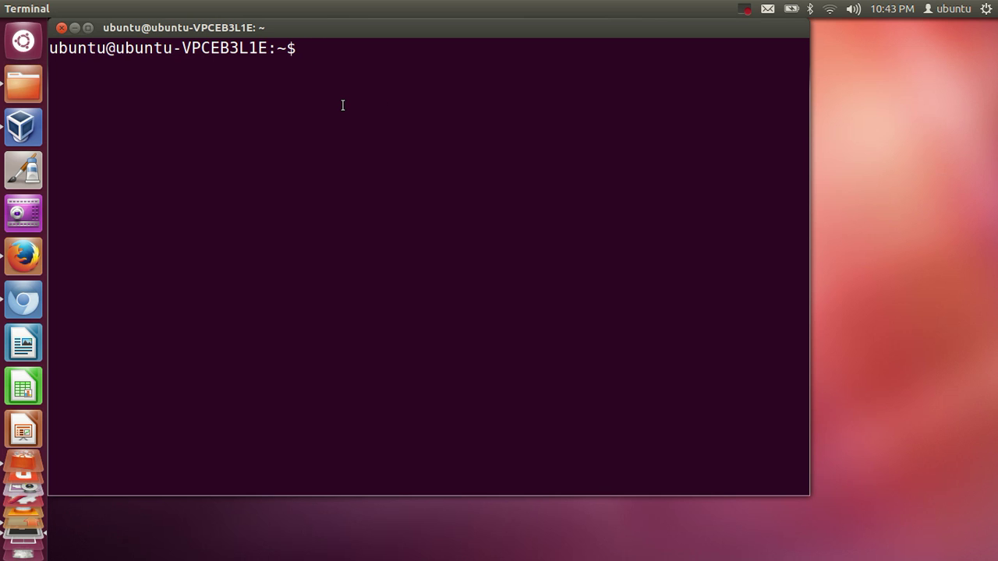
Step: Run 'sudo apt-get install arduino' and authenticate with the user's password
{"action": "type", "text": "sudo apt-get install arduino"}
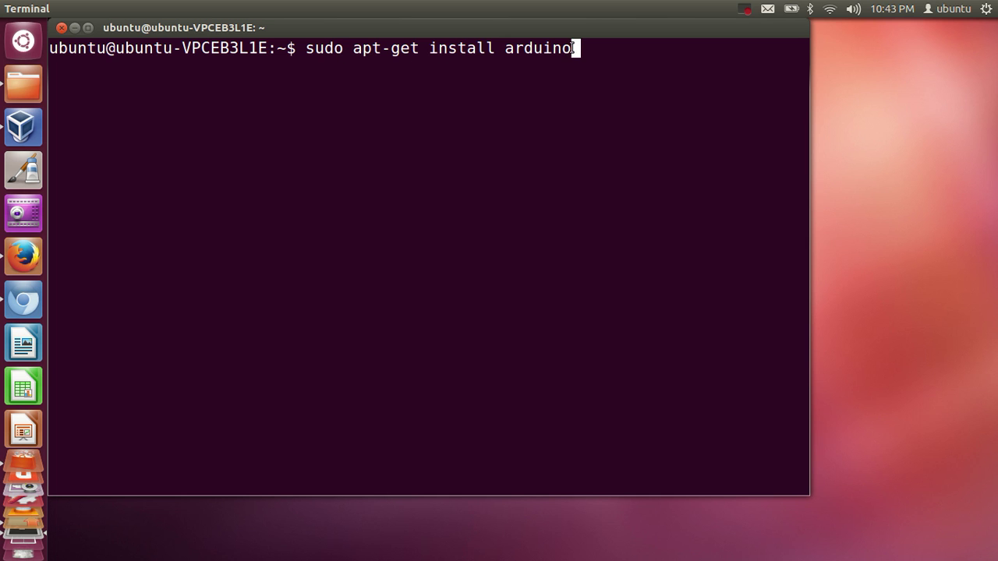
{"action": "left_click_drag", "start_coordinate": [577, 52], "coordinate": [309, 49]}
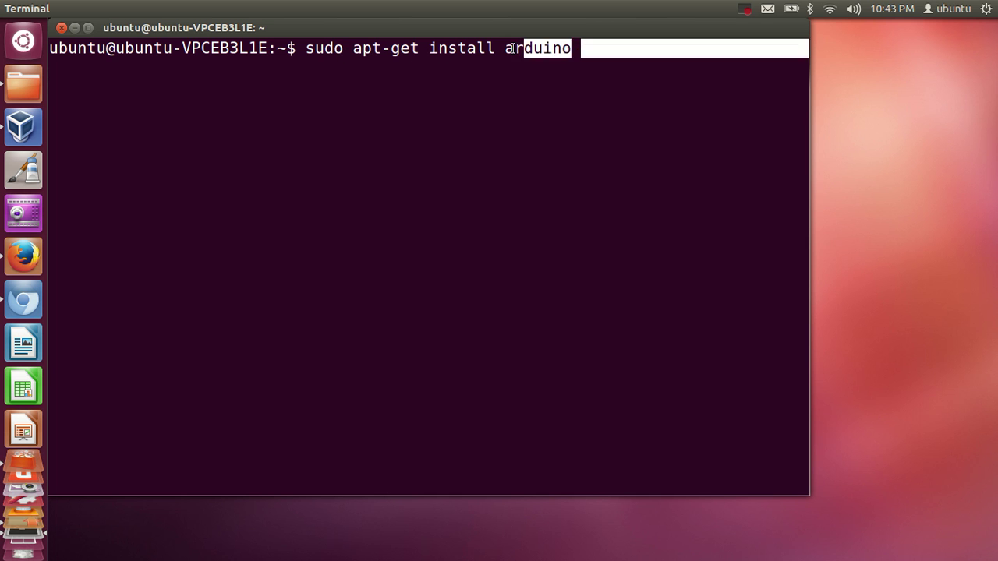
{"action": "left_click", "coordinate": [309, 49]}
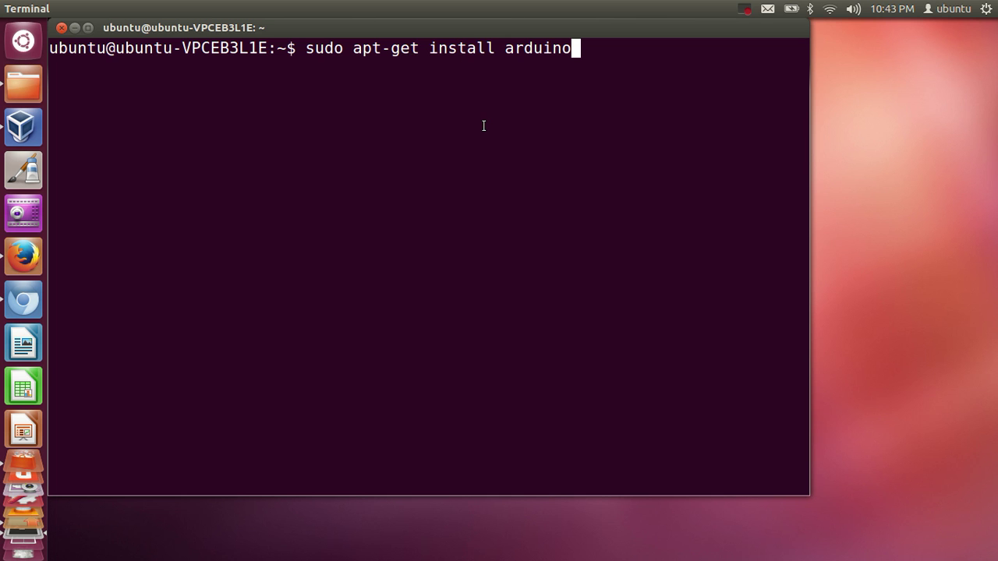
{"action": "key", "text": "Return"}
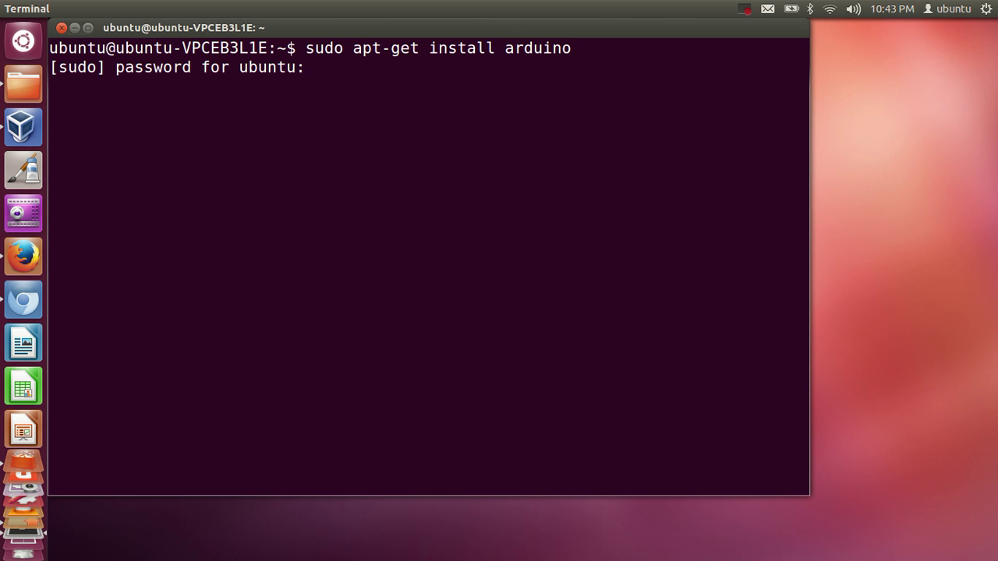
{"action": "key", "text": "Return"}
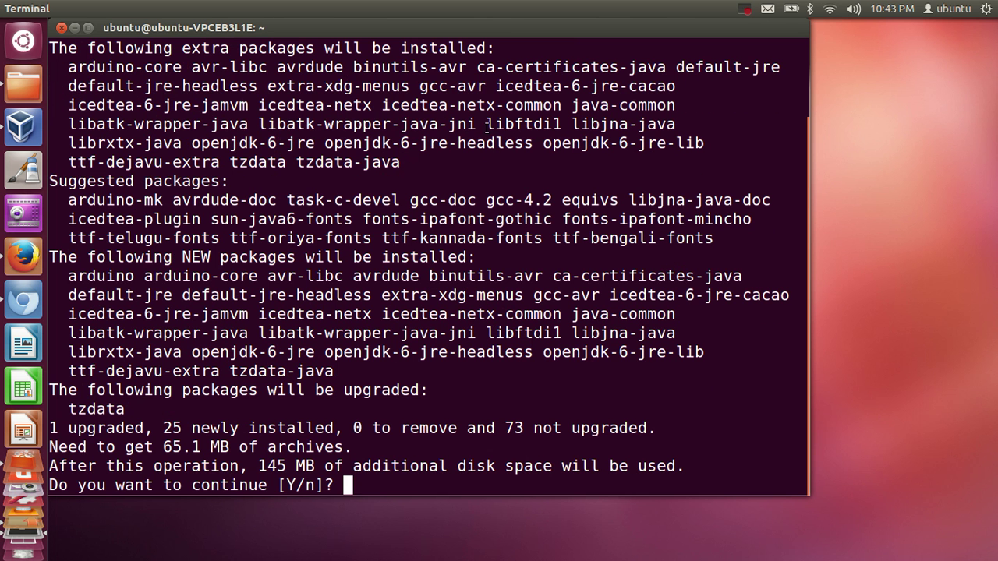
Step: Answer y to install arduino's 25 packages, pausing the screen recorder during the install
{"action": "type", "text": "y"}
{"action": "key", "text": "Return"}
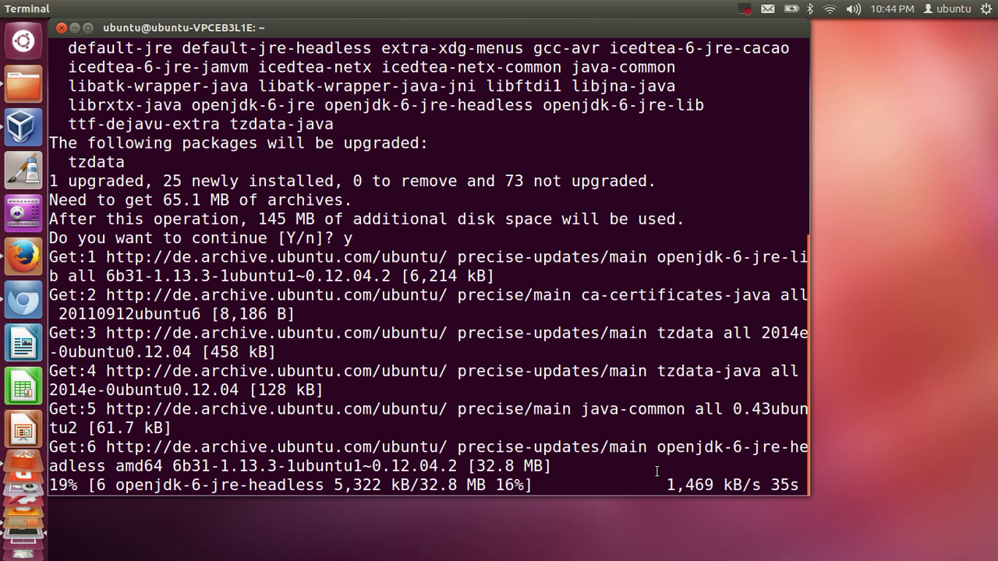
{"action": "left_click", "coordinate": [747, 11]}
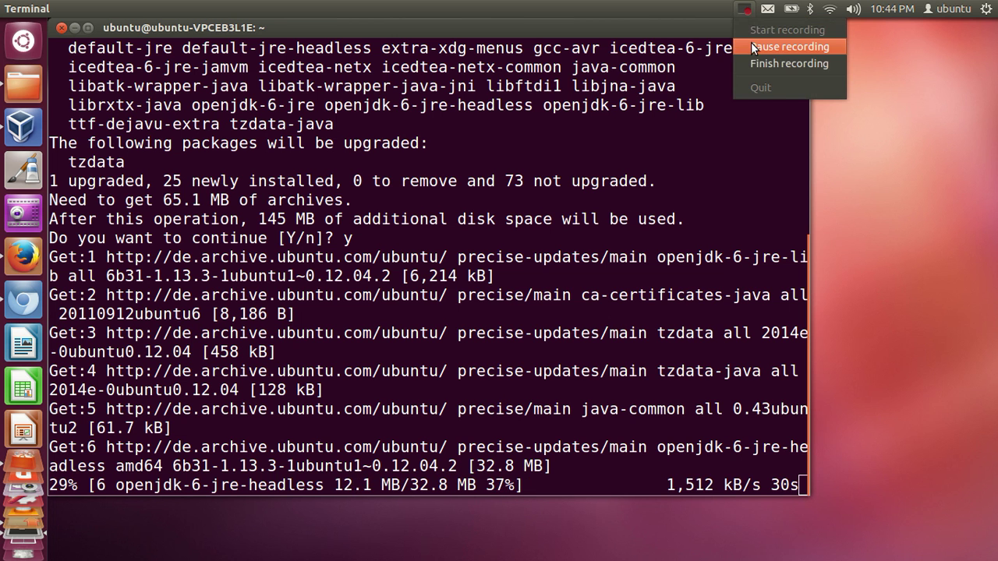
{"action": "left_click", "coordinate": [751, 45]}
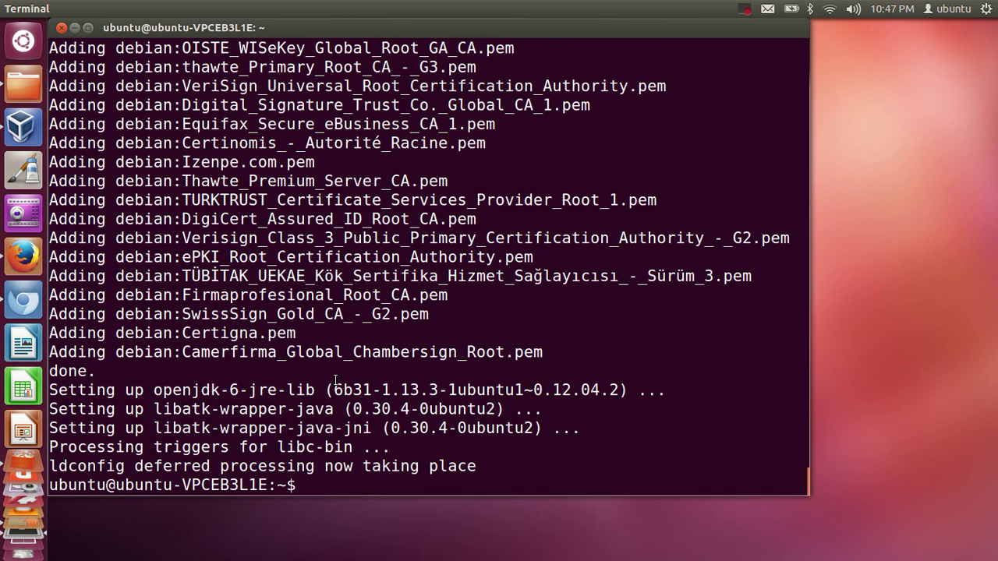
Step: Search the Dash for 'ardu', drag Arduino IDE onto the launcher, and dismiss the Dash
{"action": "left_click", "coordinate": [23, 47]}
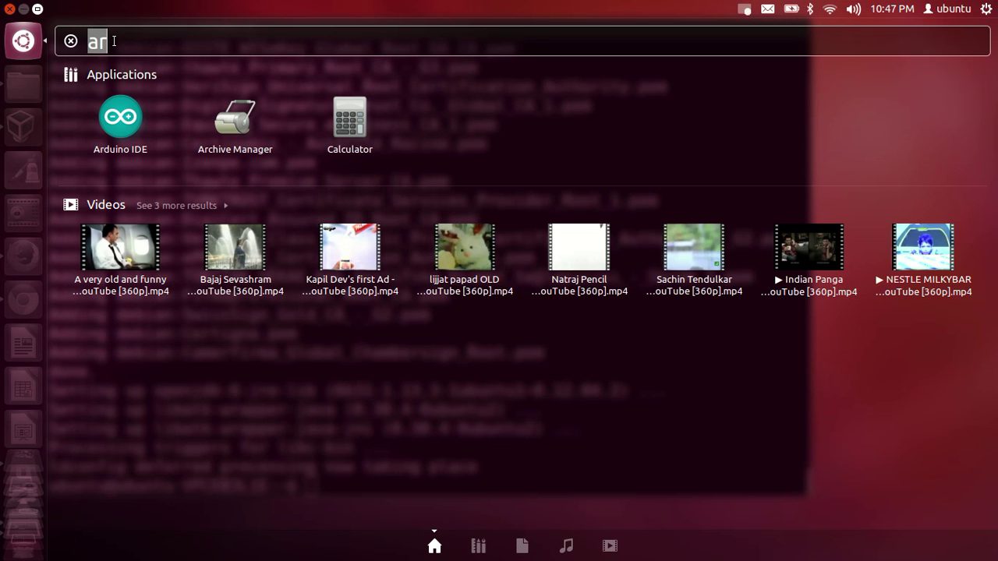
{"action": "type", "text": "a"}
{"action": "type", "text": "rdu"}
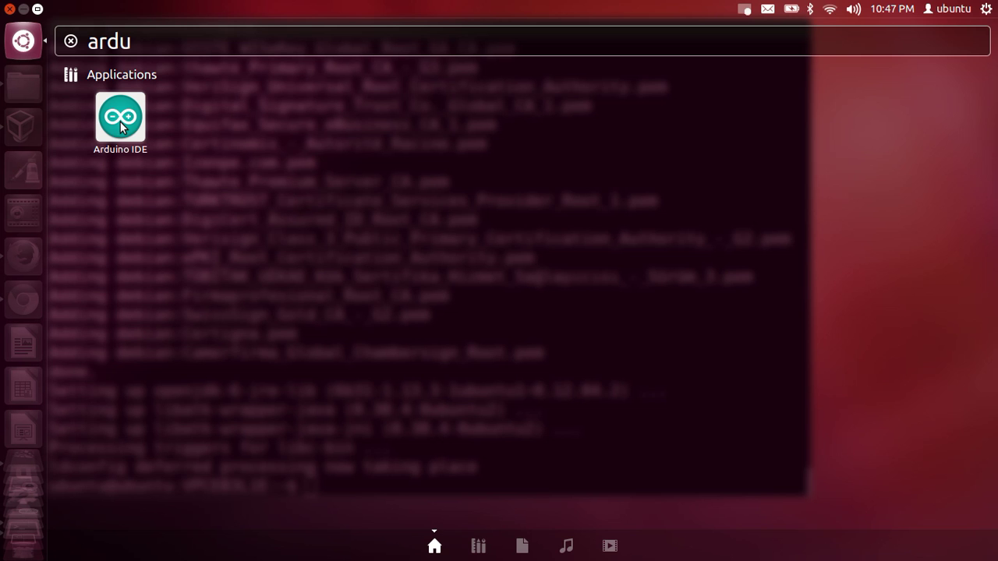
{"action": "mouse_move", "coordinate": [124, 121]}
{"action": "left_mouse_down"}
{"action": "mouse_move", "coordinate": [65, 143]}
{"action": "mouse_move", "coordinate": [26, 123]}
{"action": "left_mouse_up"}
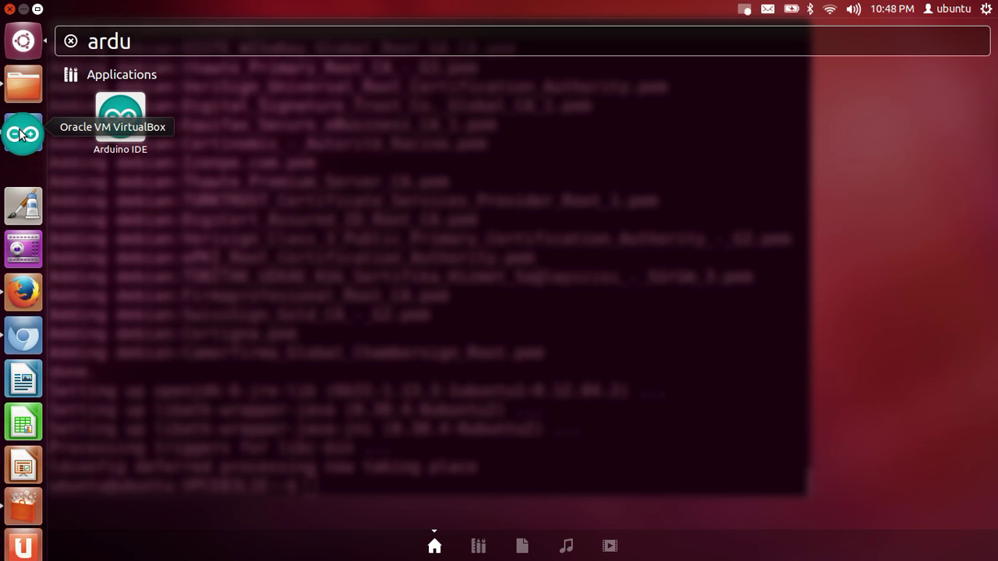
{"action": "left_click_drag", "start_coordinate": [47, 136], "coordinate": [21, 128]}
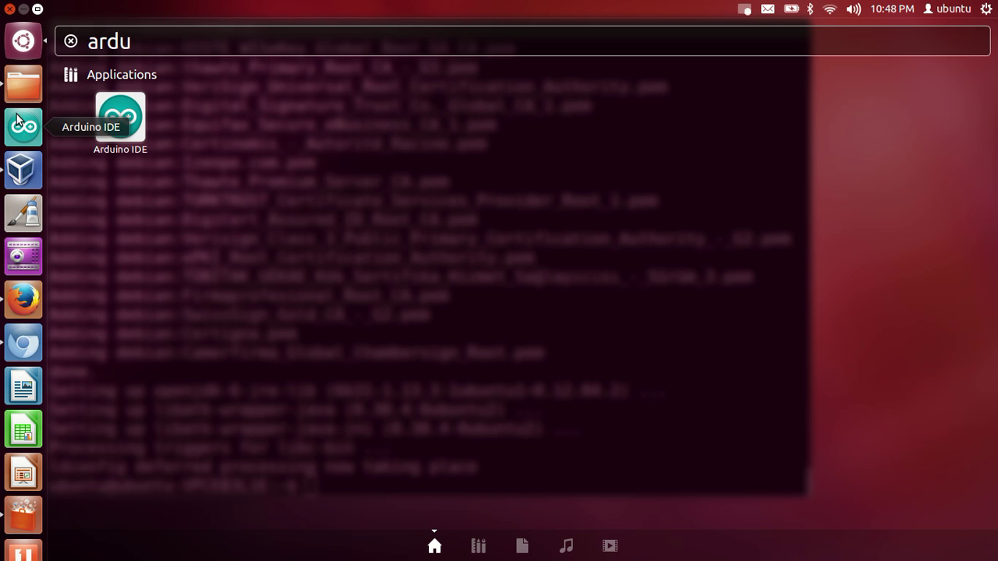
{"action": "key", "text": "Escape"}
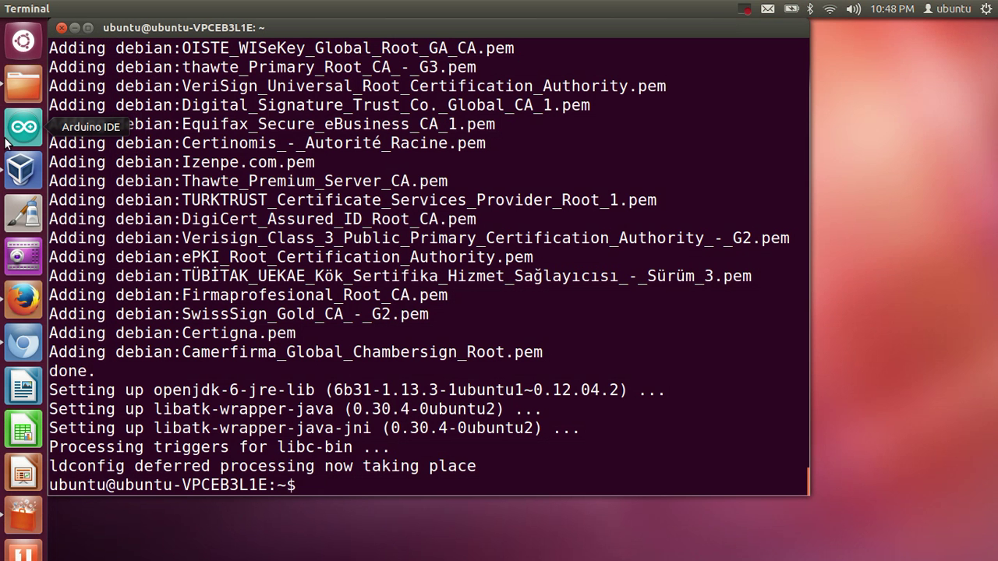
Step: Launch Arduino IDE from the launcher and authenticate adding the user to the serial-port groups
{"action": "left_click", "coordinate": [23, 130]}
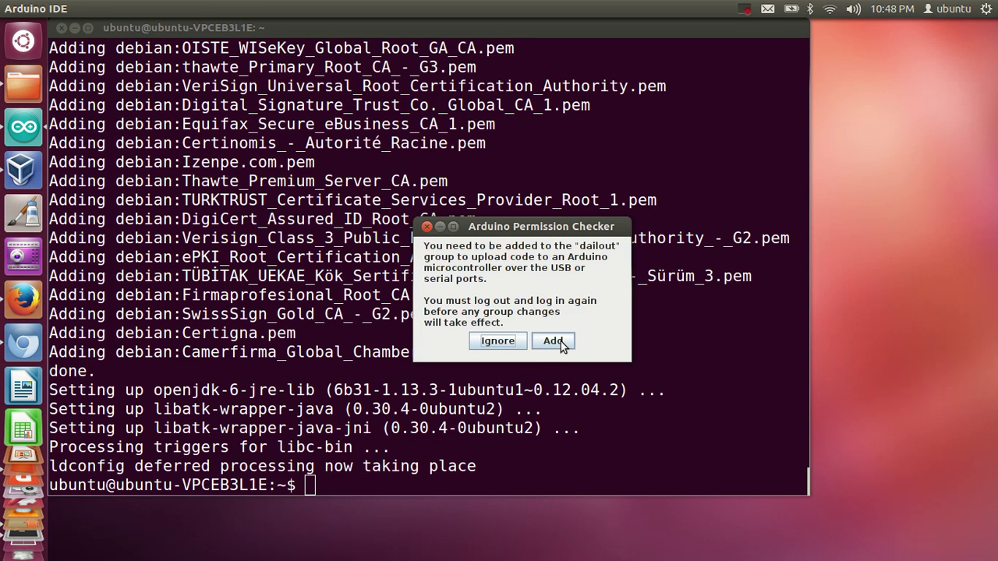
{"action": "left_click", "coordinate": [561, 342]}
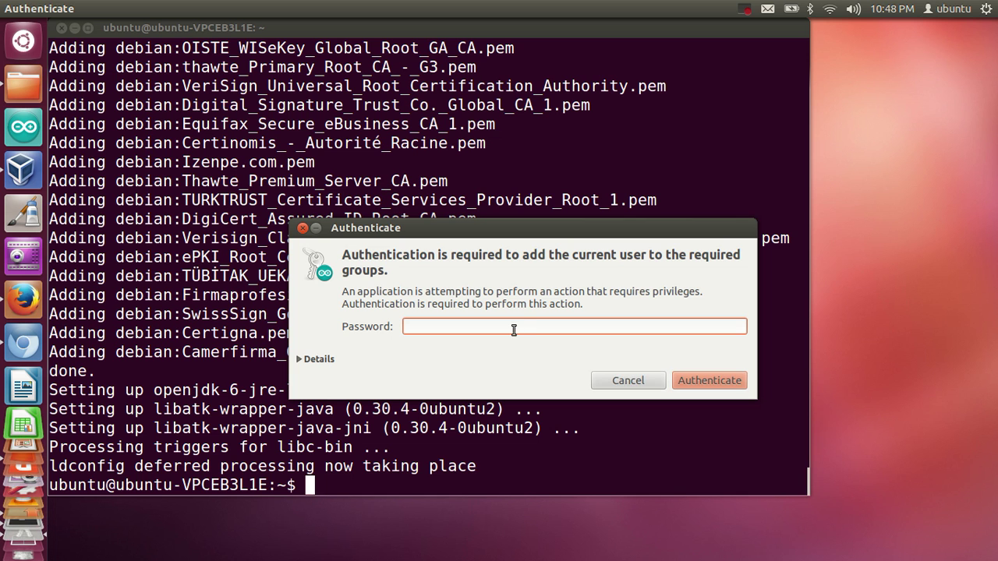
{"action": "type", "text": "••••"}
{"action": "type", "text": "•"}
{"action": "key", "text": "Return"}
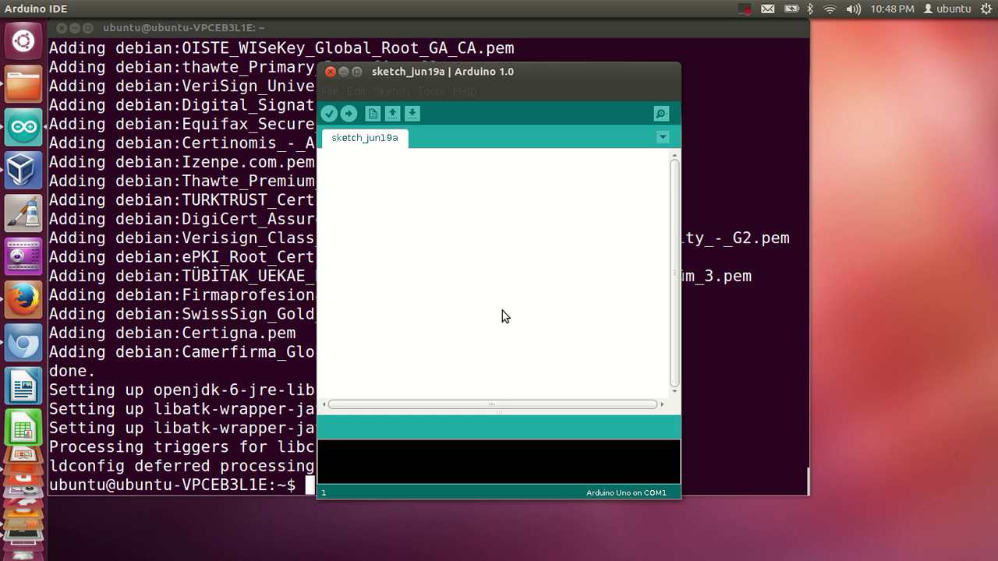
{"action": "left_click", "coordinate": [745, 9]}
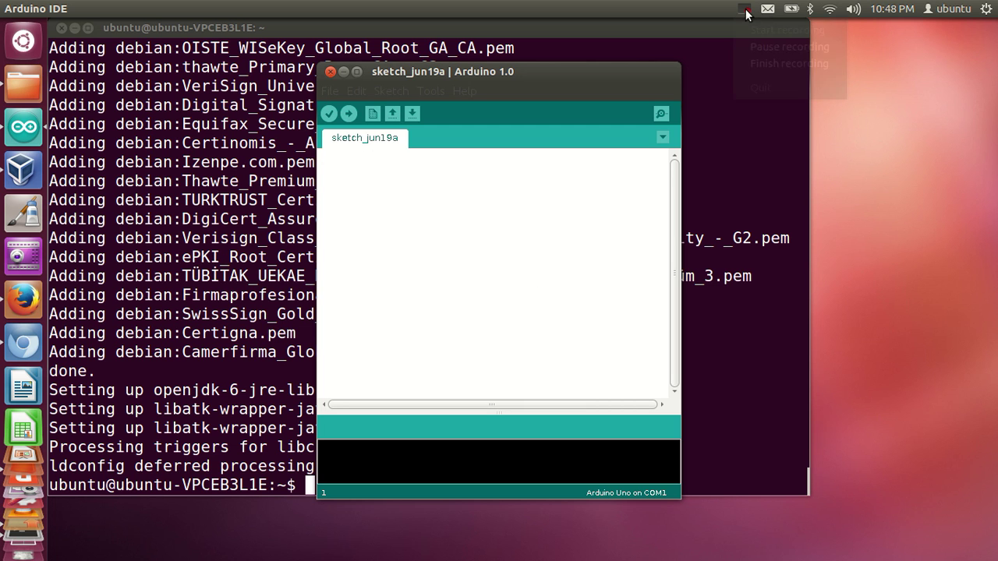